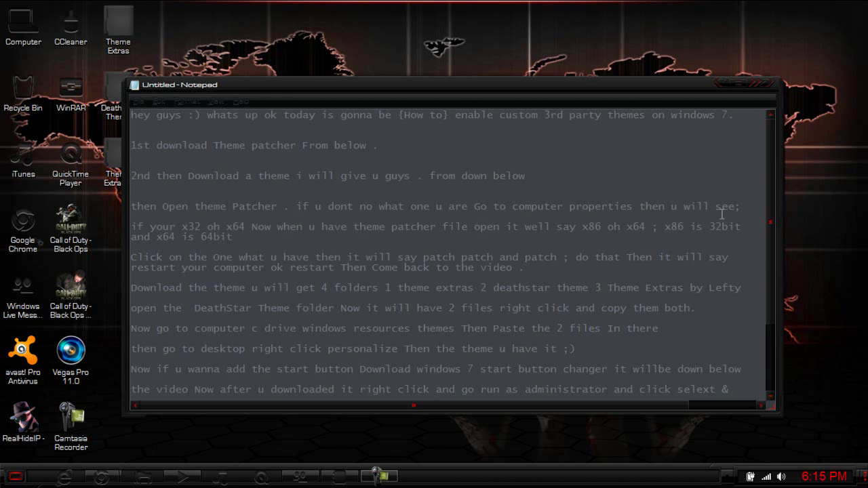
Correct the number of theme folders in the Notepad instructions to 3 and minimize the note
{"action": "left_click", "coordinate": [329, 290]}
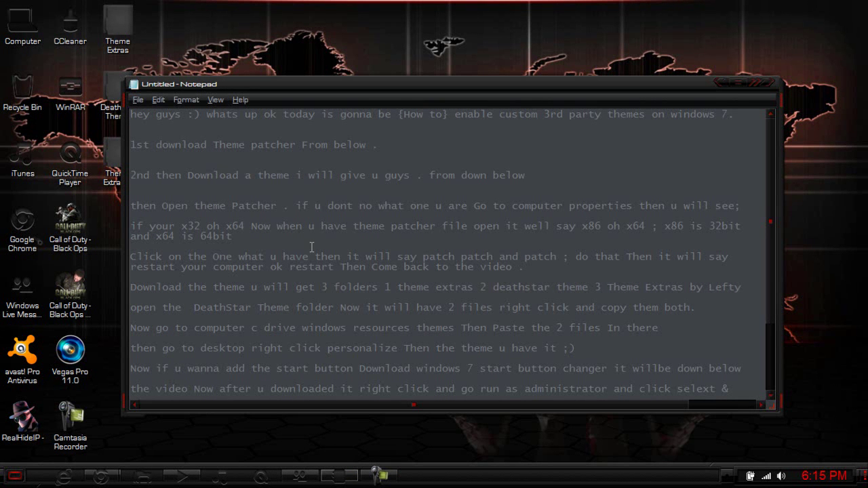
{"action": "left_click", "coordinate": [742, 291]}
{"action": "left_click", "coordinate": [724, 81]}
Move the UniversalThemePatcher_20090409 folder to the middle of the desktop and open it to show the x64 and x86 patchers
{"action": "left_click_drag", "start_coordinate": [258, 163], "coordinate": [450, 150]}
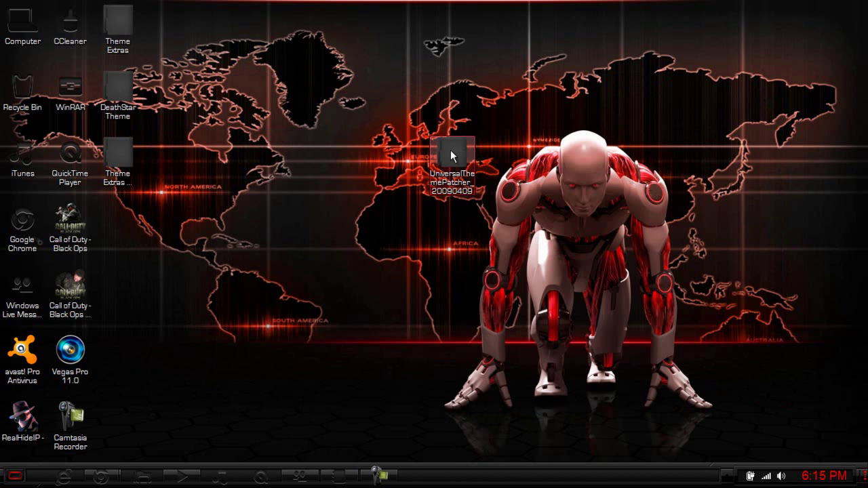
{"action": "double_click", "coordinate": [451, 152]}
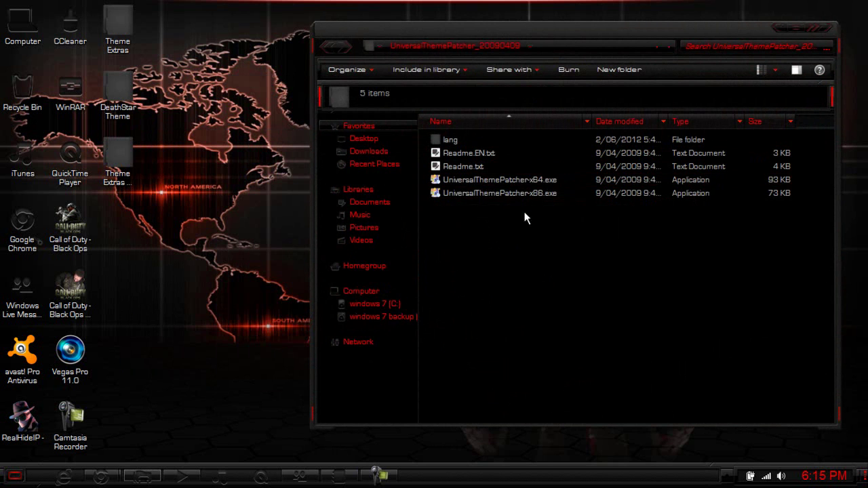
{"action": "left_click_drag", "start_coordinate": [522, 213], "coordinate": [523, 175]}
{"action": "left_click", "coordinate": [544, 261]}
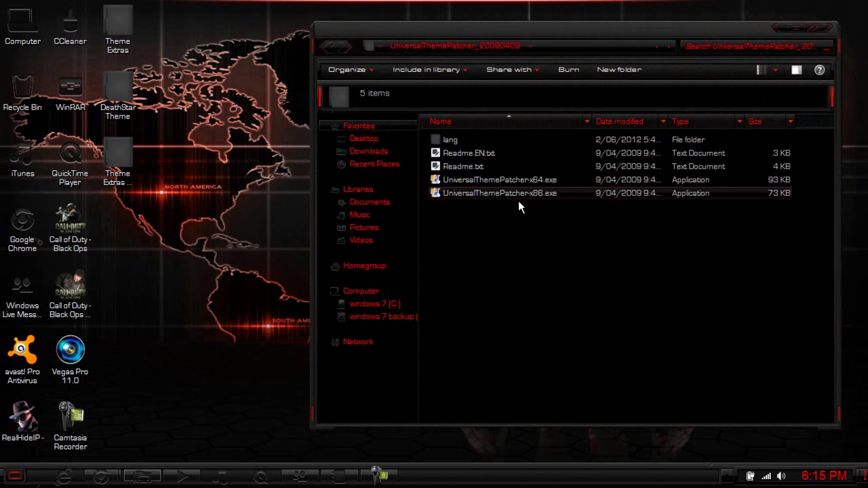
Check in the computer's properties whether the Windows system type is 32-bit or 64-bit, and close the window
{"action": "left_click", "coordinate": [15, 475]}
{"action": "right_click", "coordinate": [182, 316]}
{"action": "left_click", "coordinate": [217, 411]}
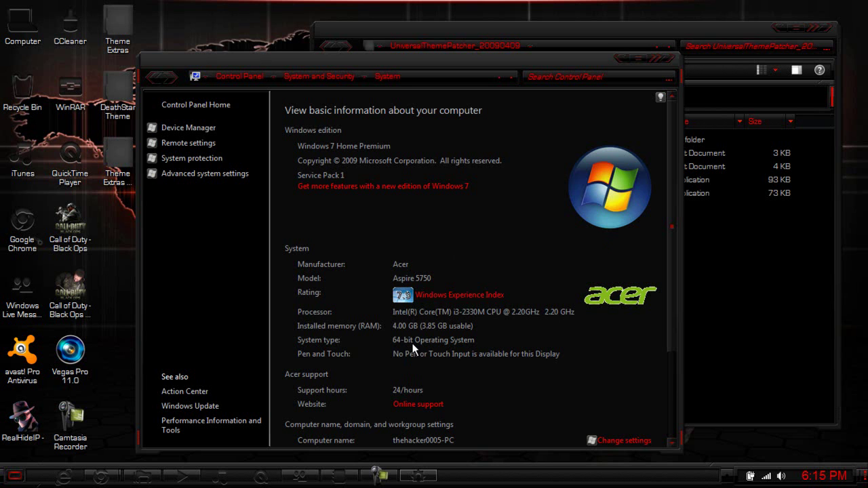
{"action": "left_click", "coordinate": [659, 61]}
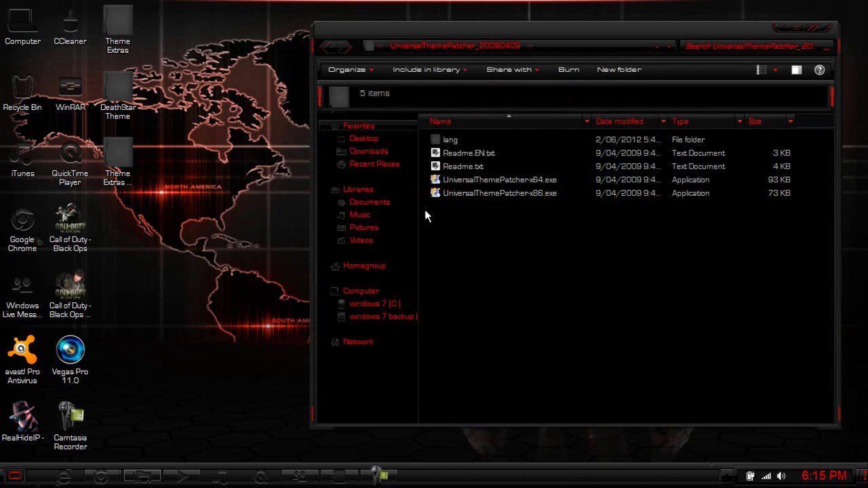
Run UniversalThemePatcher-x64.exe, check the patch status of themeservice.dll, themeui.dll and uxtheme.dll, and close the patcher and its folder
{"action": "double_click", "coordinate": [475, 180]}
{"action": "left_click", "coordinate": [443, 274]}
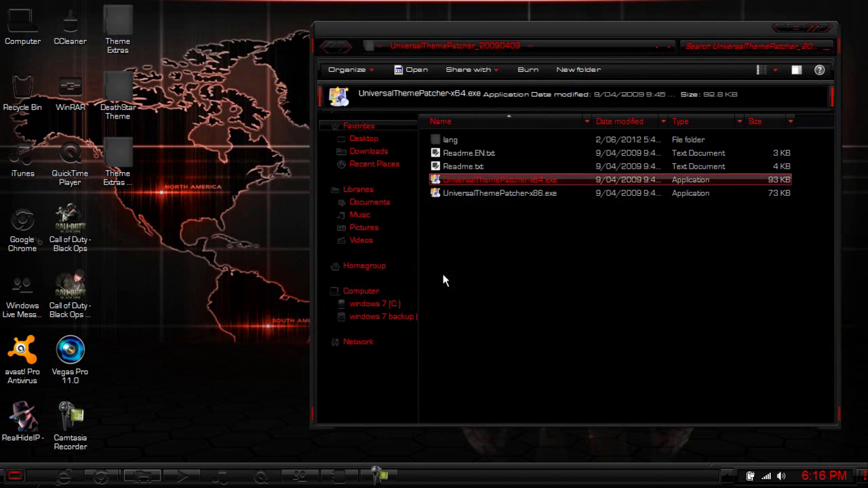
{"action": "left_click", "coordinate": [486, 308]}
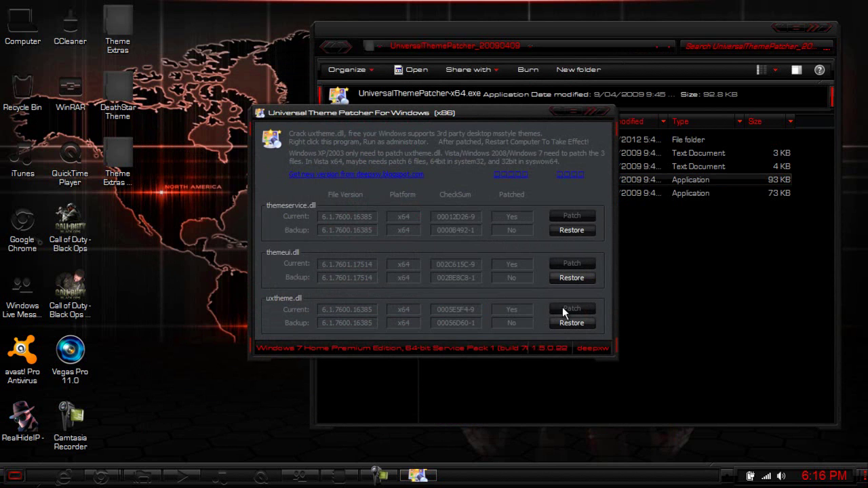
{"action": "left_click", "coordinate": [595, 112]}
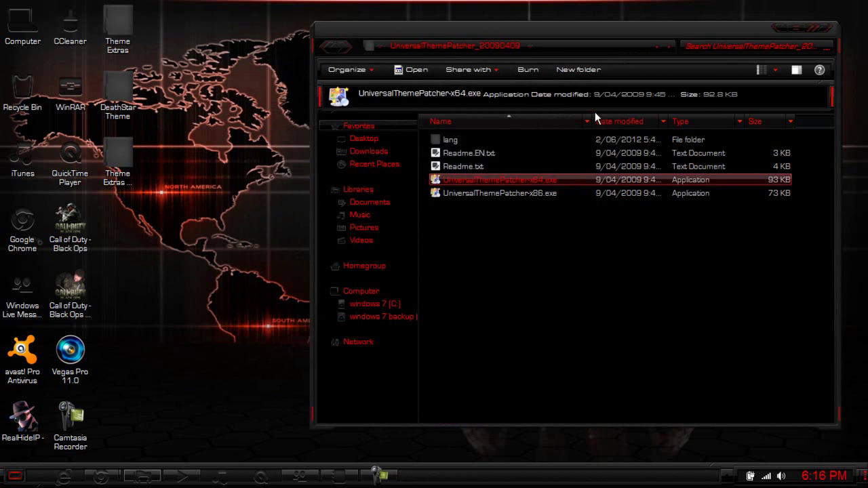
{"action": "left_click", "coordinate": [813, 27]}
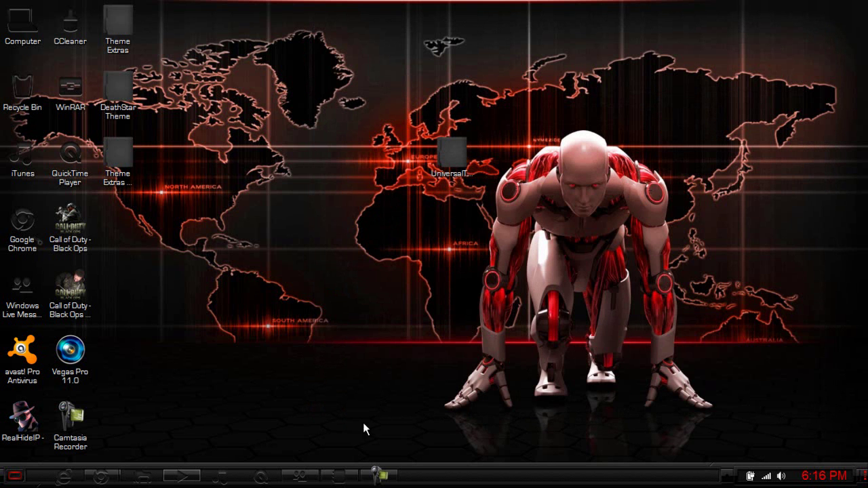
Consult the notes, and copy the DeathStar folder and DeathStar.theme file from the DeathStar Theme folder on the desktop
{"action": "left_click", "coordinate": [341, 479]}
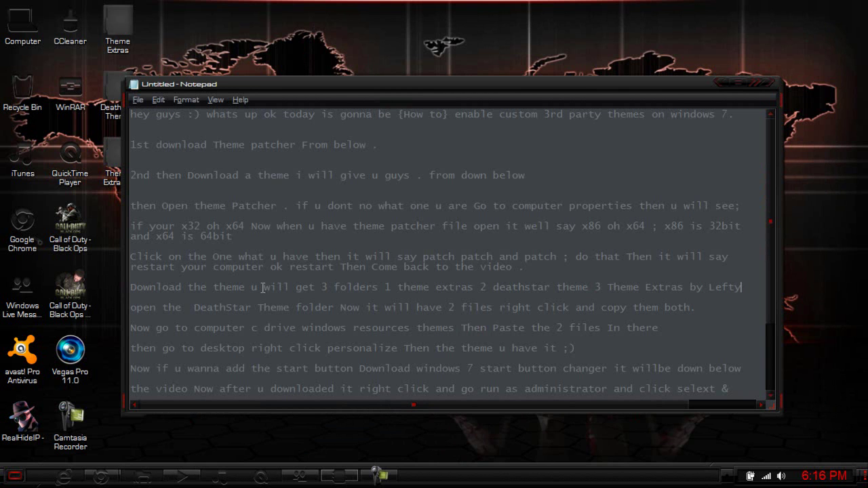
{"action": "left_click", "coordinate": [722, 82]}
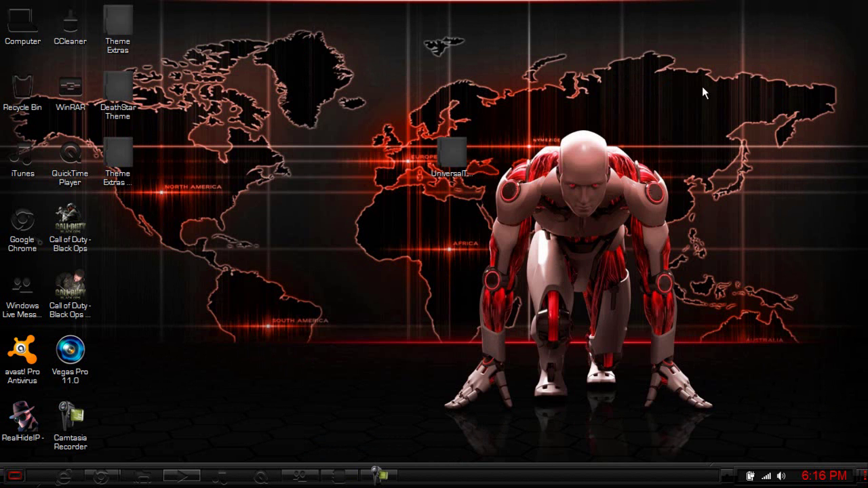
{"action": "double_click", "coordinate": [122, 95]}
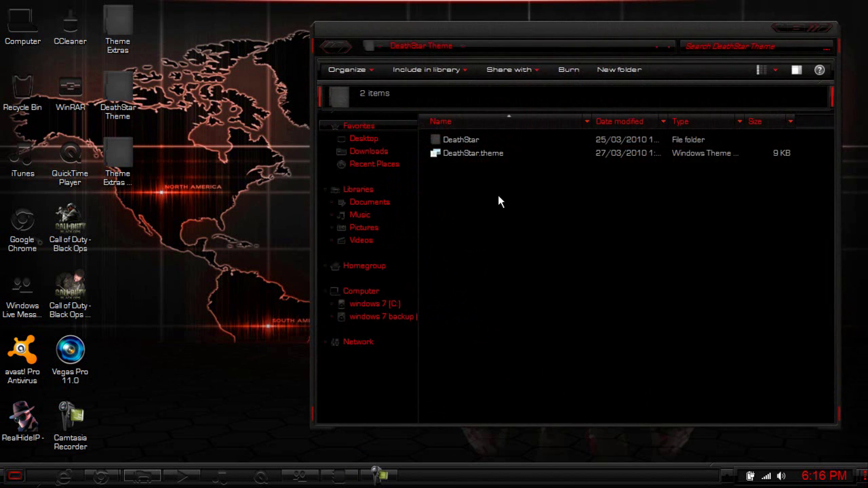
{"action": "left_click_drag", "start_coordinate": [478, 214], "coordinate": [474, 142]}
{"action": "right_click", "coordinate": [474, 142]}
{"action": "left_click", "coordinate": [500, 329]}
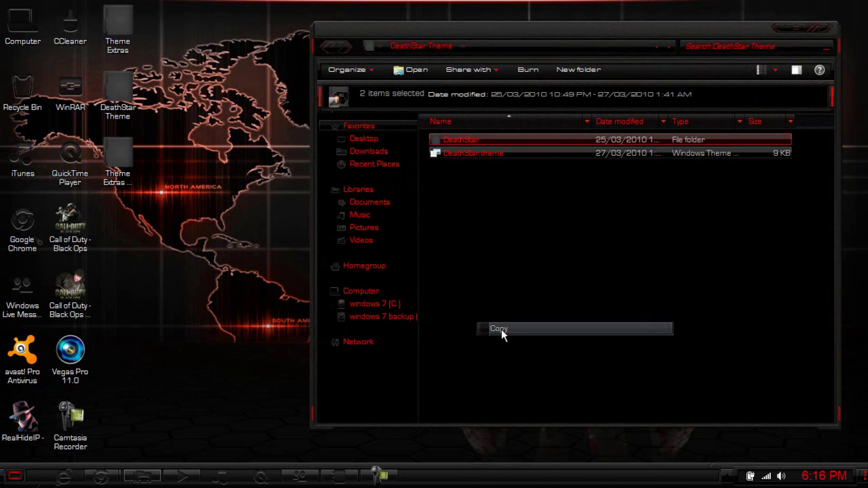
Open the Windows\Resources\Themes folder on the C: drive
{"action": "left_click", "coordinate": [15, 476]}
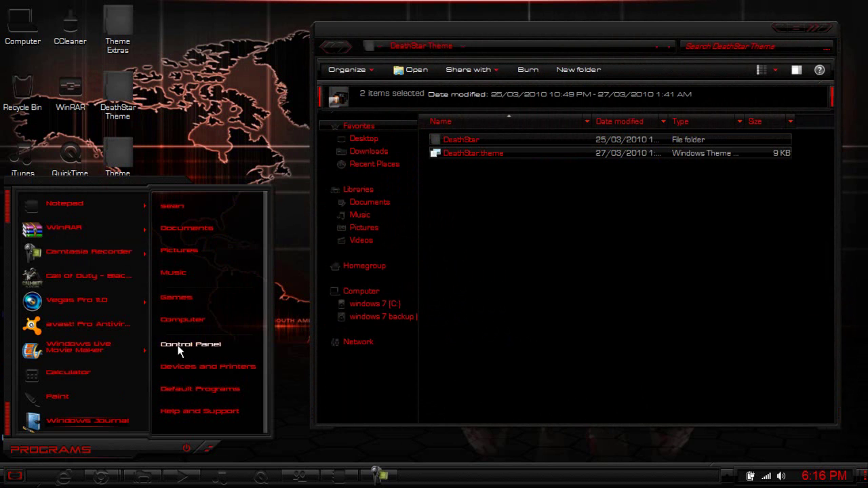
{"action": "left_click", "coordinate": [162, 316]}
{"action": "double_click", "coordinate": [518, 159]}
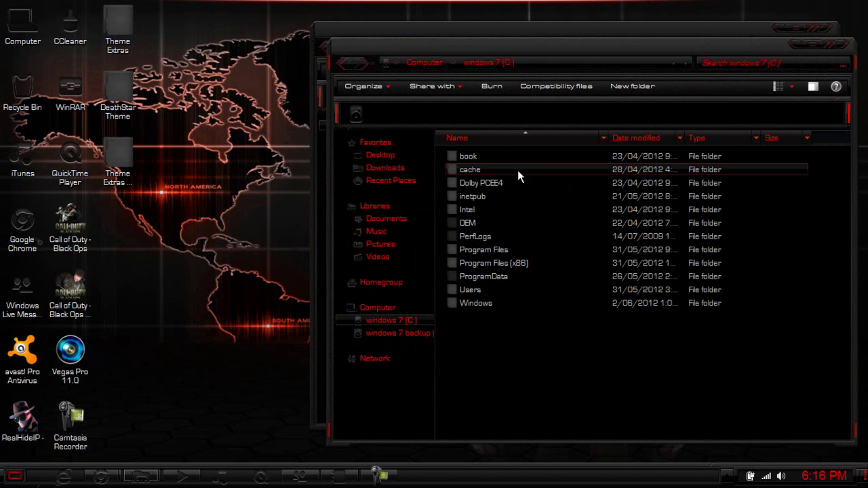
{"action": "double_click", "coordinate": [477, 307]}
{"action": "scroll", "coordinate": [485, 317], "scroll_direction": "down", "scroll_amount": 12}
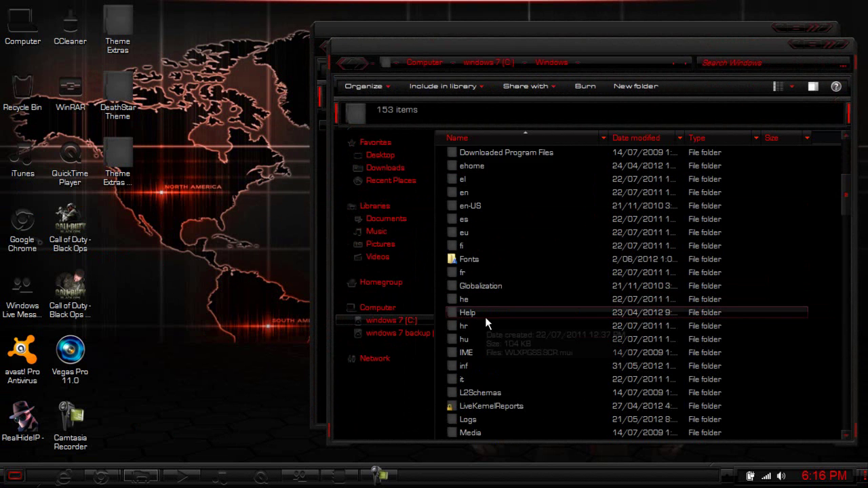
{"action": "scroll", "coordinate": [491, 316], "scroll_direction": "down", "scroll_amount": 2}
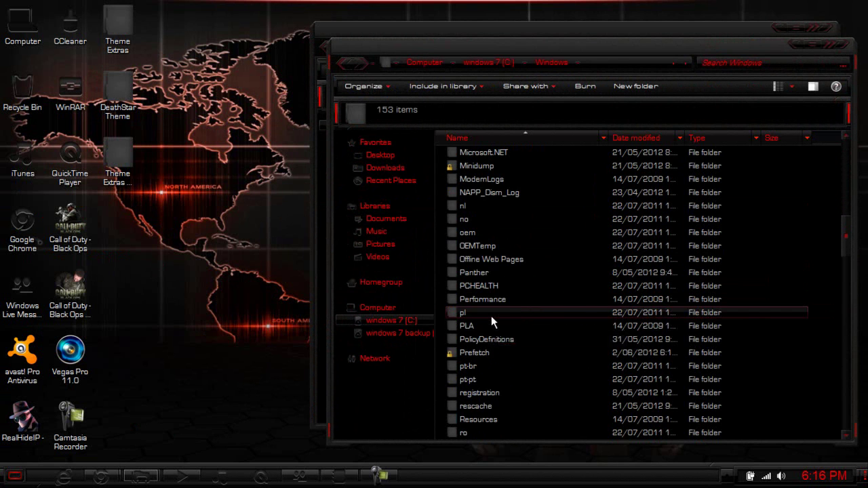
{"action": "double_click", "coordinate": [505, 421]}
{"action": "double_click", "coordinate": [476, 171]}
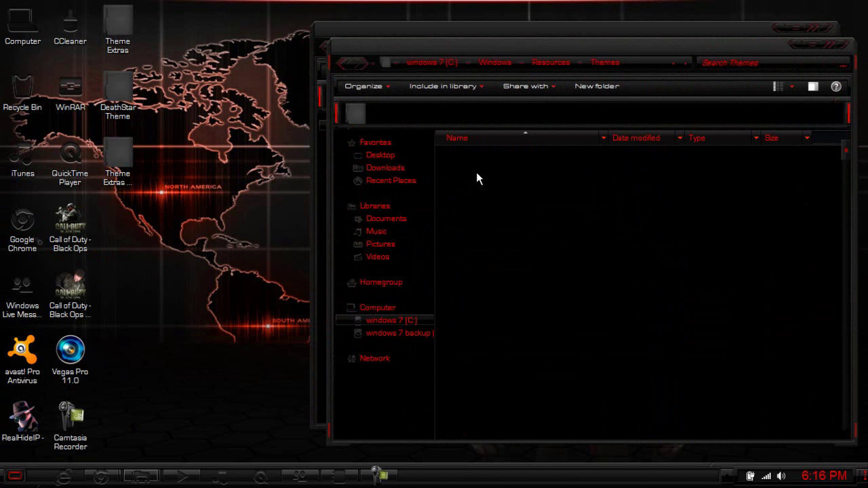
Paste the DeathStar items into the Themes folder, merging and replacing all existing files, and close both folder windows
{"action": "scroll", "coordinate": [792, 264], "scroll_direction": "down", "scroll_amount": 1}
{"action": "right_click", "coordinate": [819, 234]}
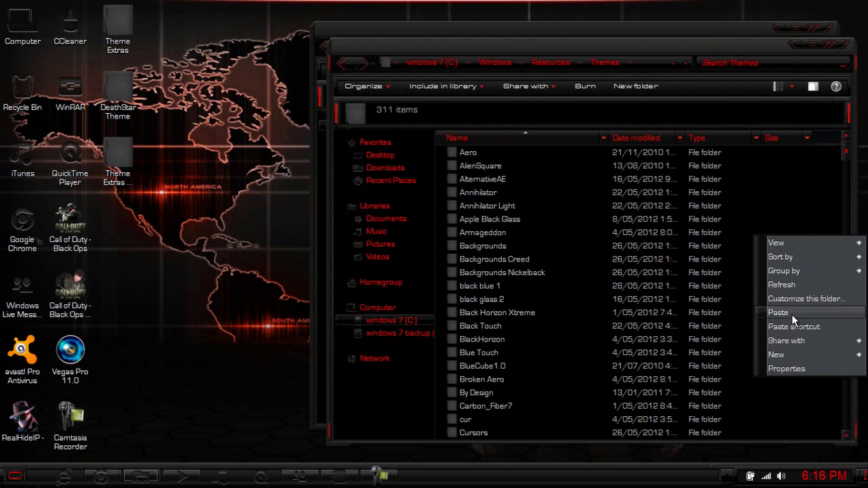
{"action": "left_click", "coordinate": [792, 314]}
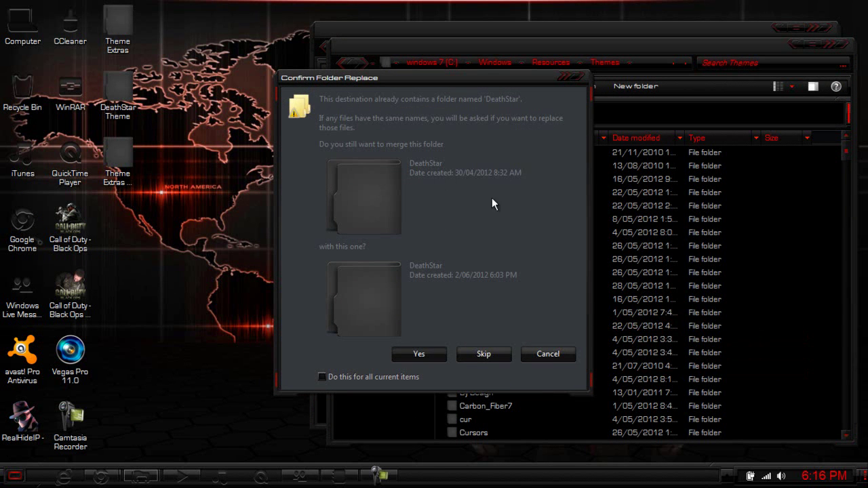
{"action": "left_click", "coordinate": [379, 376]}
{"action": "left_click", "coordinate": [419, 354]}
{"action": "left_click", "coordinate": [391, 343]}
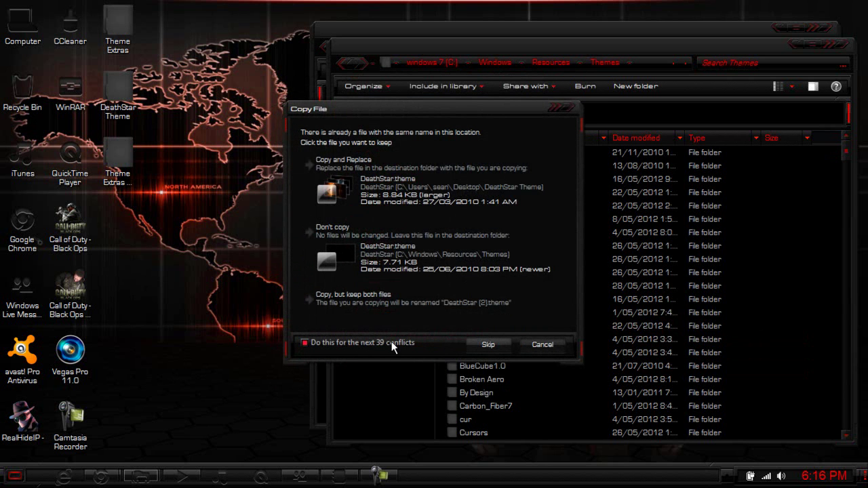
{"action": "left_click", "coordinate": [345, 179]}
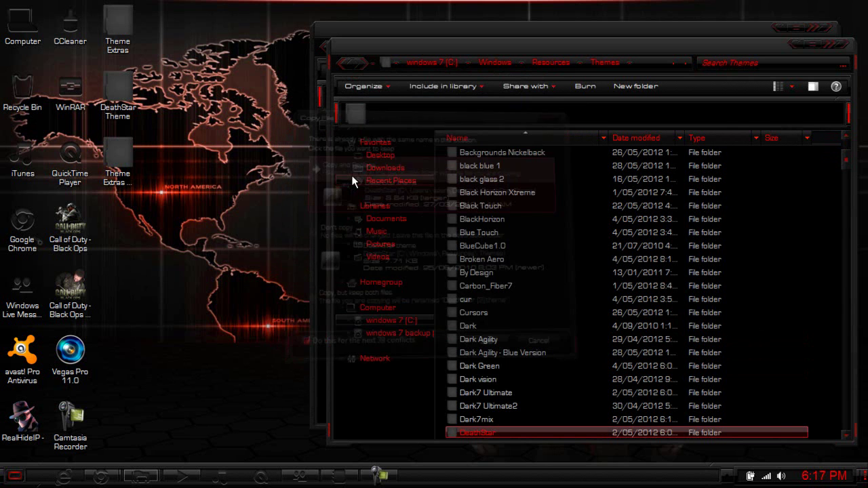
{"action": "left_click", "coordinate": [827, 40]}
{"action": "left_click", "coordinate": [813, 25]}
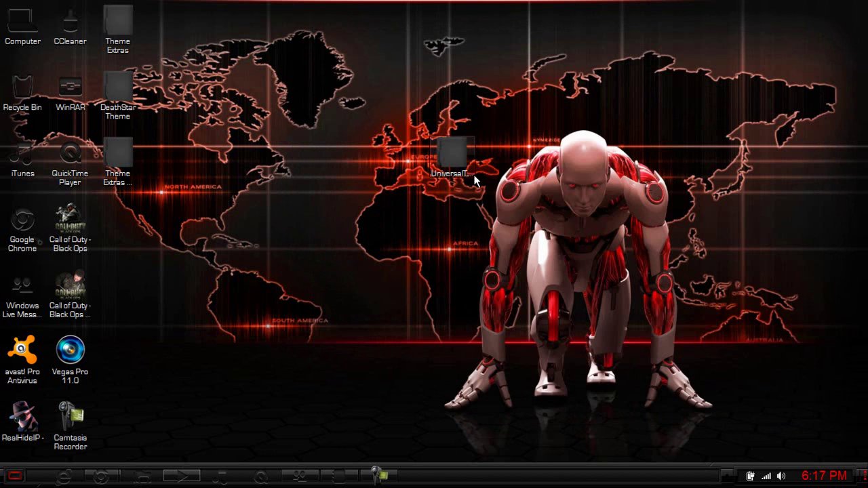
Review the Notepad instructions for applying the theme and changing the start button, and minimize the note
{"action": "left_click", "coordinate": [341, 476]}
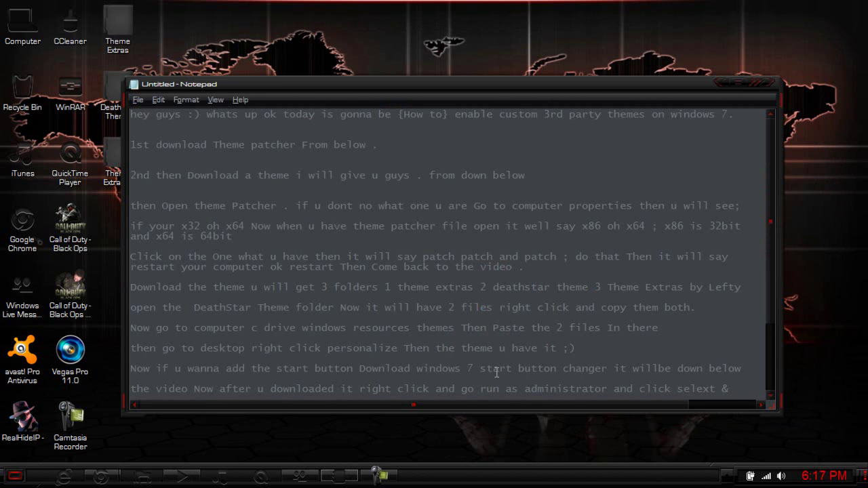
{"action": "left_click", "coordinate": [720, 82]}
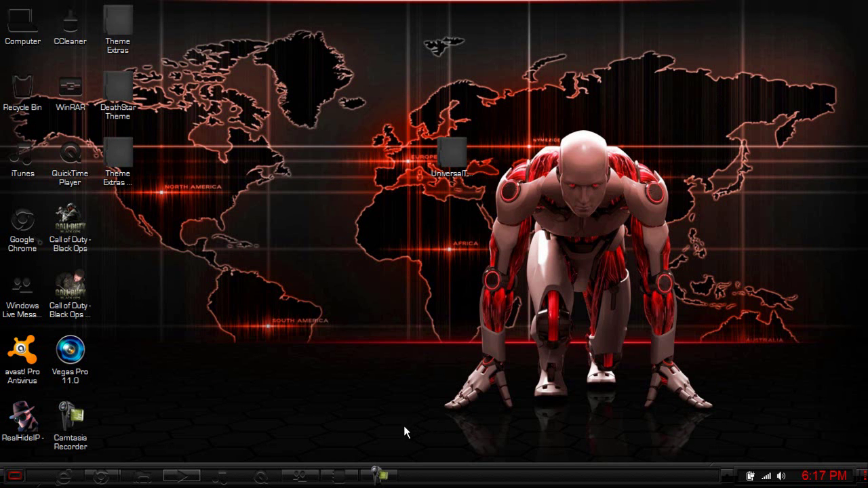
{"action": "left_click", "coordinate": [381, 475]}
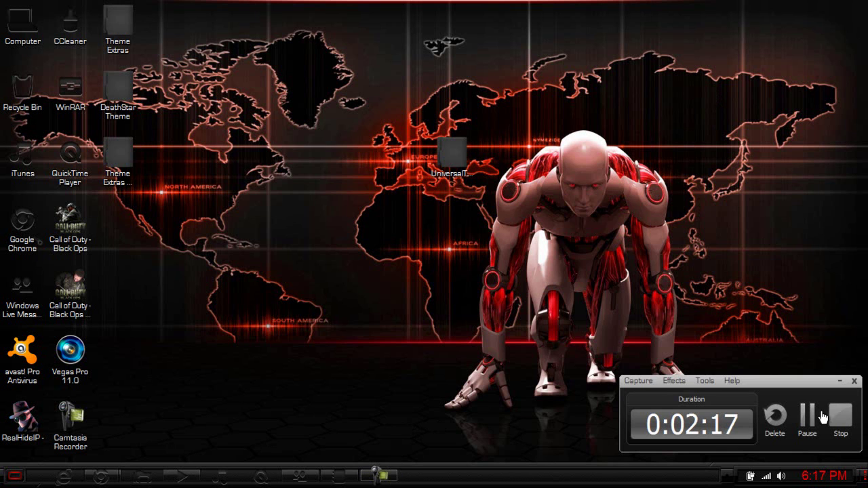
{"action": "left_click", "coordinate": [807, 417]}
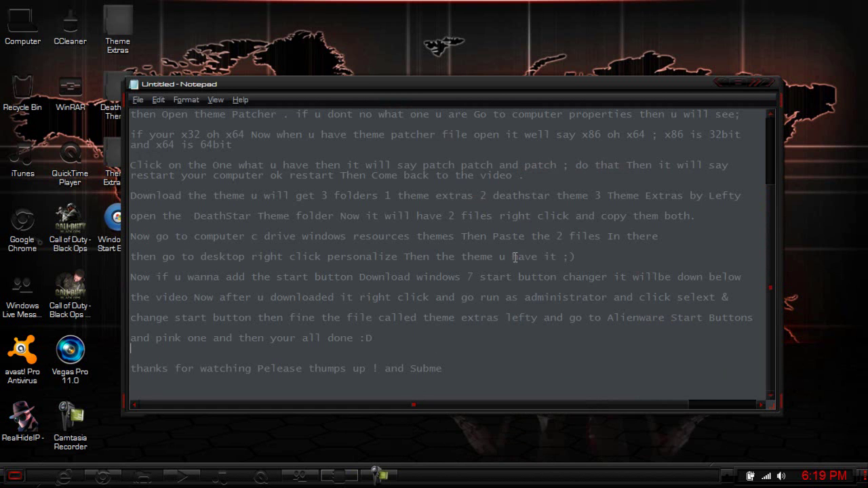
{"action": "left_click_drag", "start_coordinate": [135, 281], "coordinate": [711, 281]}
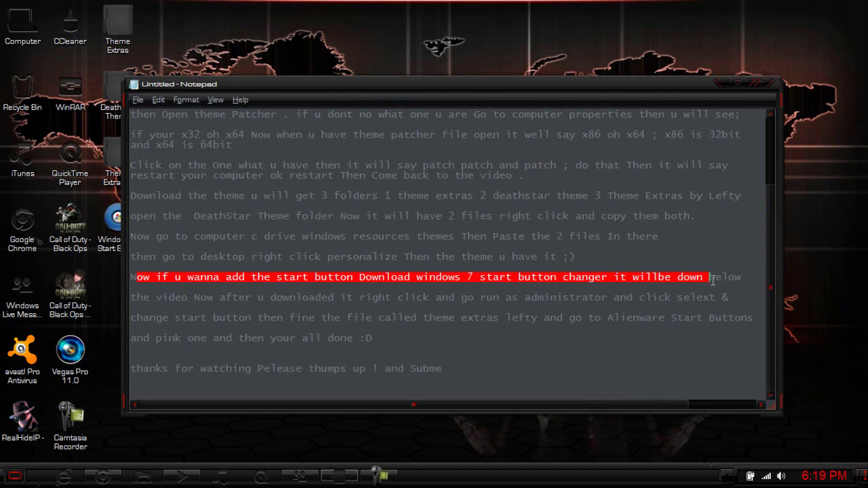
{"action": "left_click", "coordinate": [630, 373]}
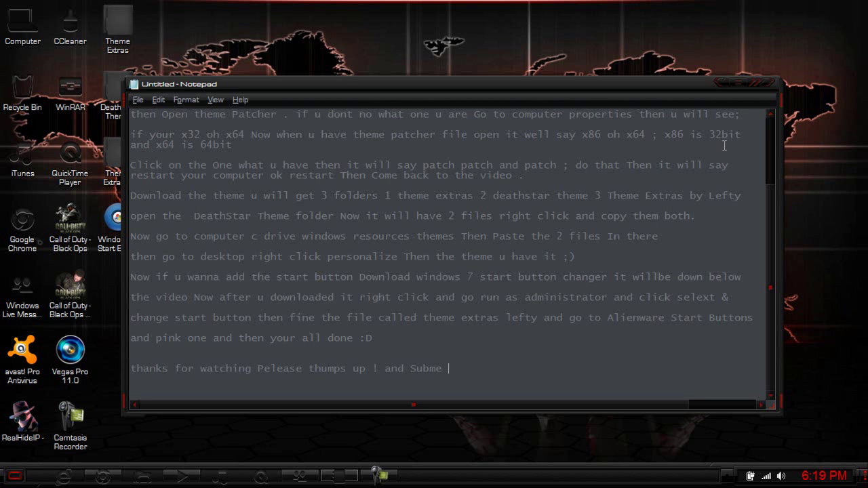
{"action": "left_click", "coordinate": [721, 80]}
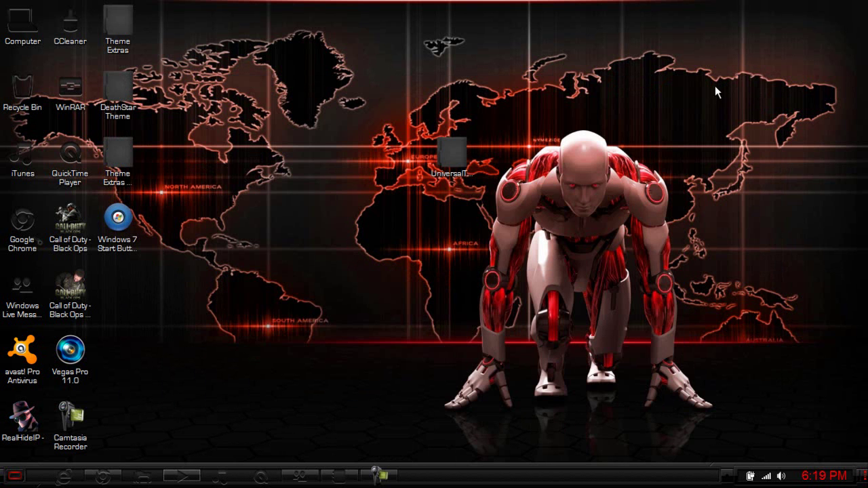
{"action": "left_click", "coordinate": [382, 474]}
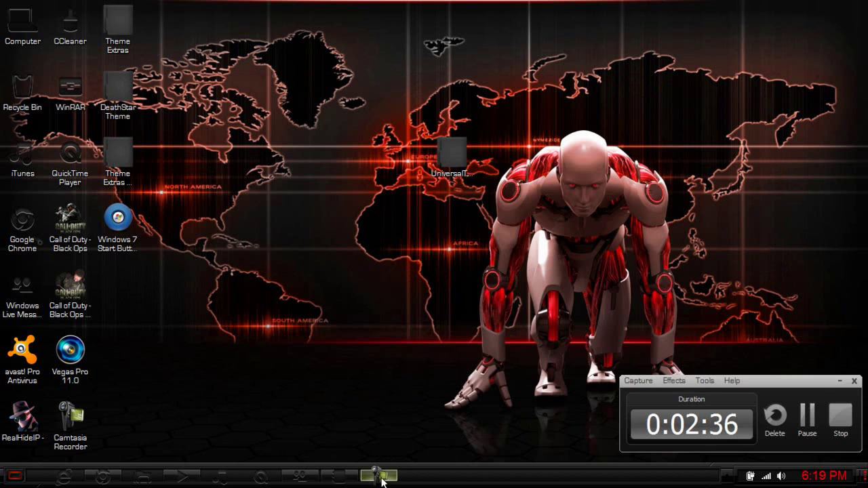
{"action": "left_click", "coordinate": [806, 429]}
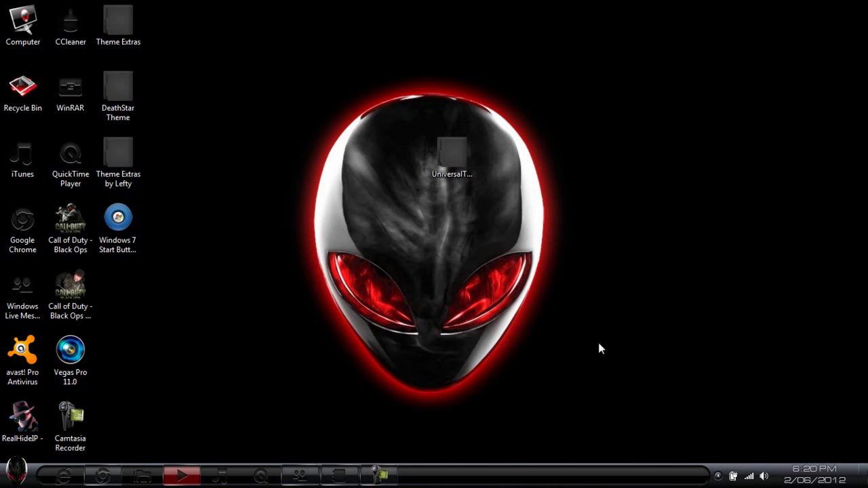
Open the Computer window from the restyled Start menu to view the applied Alienware theme
{"action": "left_click_drag", "start_coordinate": [599, 344], "coordinate": [364, 327]}
{"action": "left_click", "coordinate": [15, 475]}
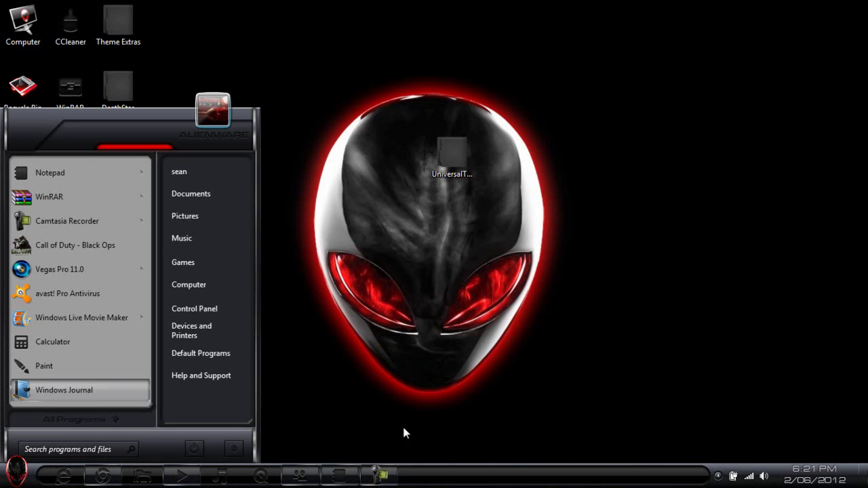
{"action": "left_click", "coordinate": [212, 285]}
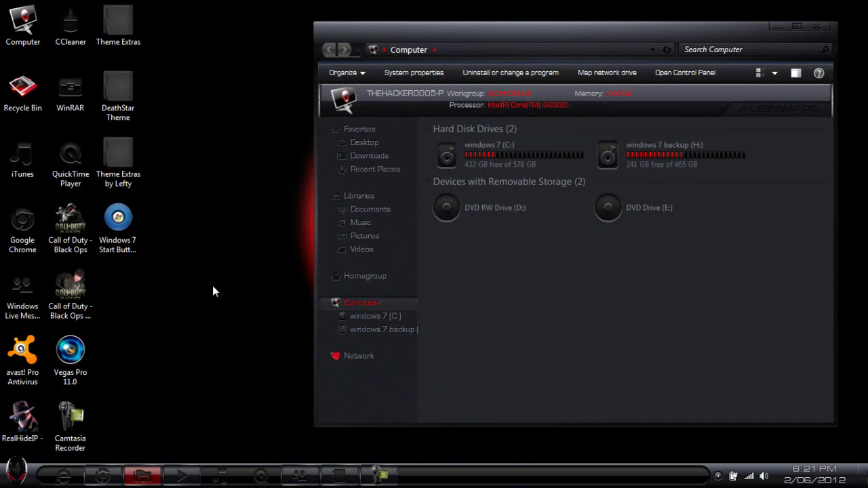
Close the Computer window and view the applied theme in Control Panel's System and Security page, closing it when done
{"action": "left_click", "coordinate": [818, 30]}
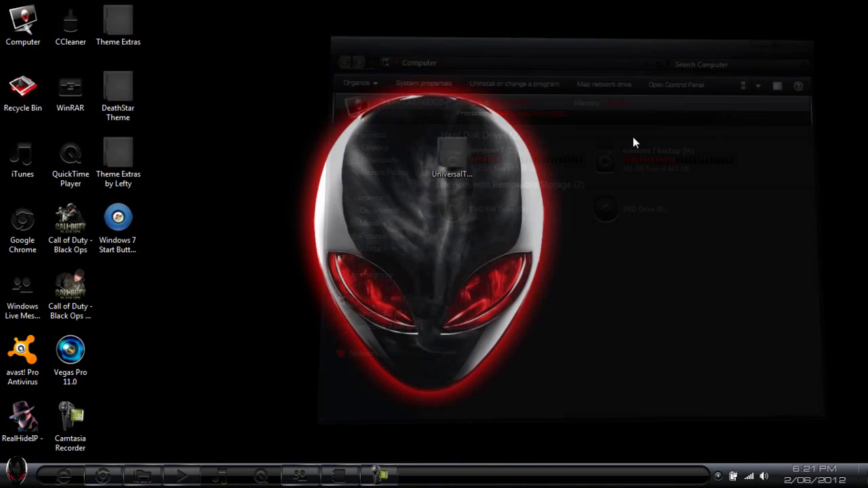
{"action": "left_click", "coordinate": [16, 471]}
{"action": "left_click", "coordinate": [210, 305]}
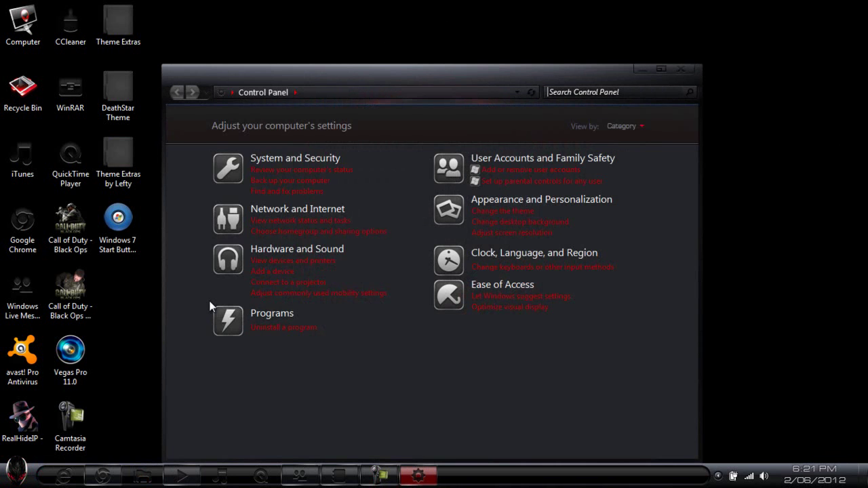
{"action": "left_click", "coordinate": [300, 162]}
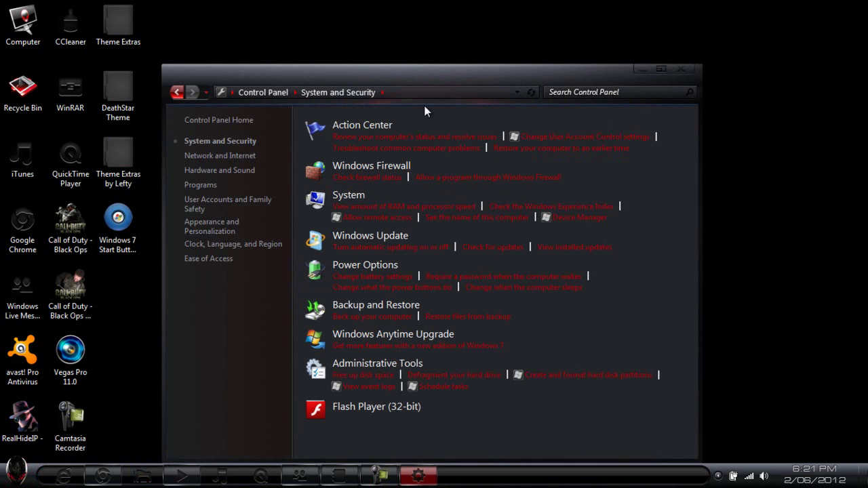
{"action": "left_click", "coordinate": [682, 69]}
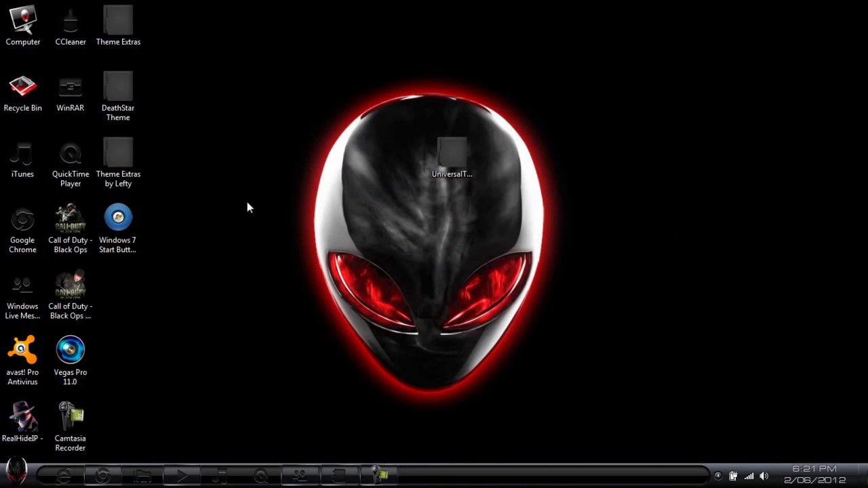
Move the Windows 7 Start Button Changer file to mid-desktop, run it as administrator and dismiss its startup message
{"action": "left_click_drag", "start_coordinate": [136, 224], "coordinate": [417, 178]}
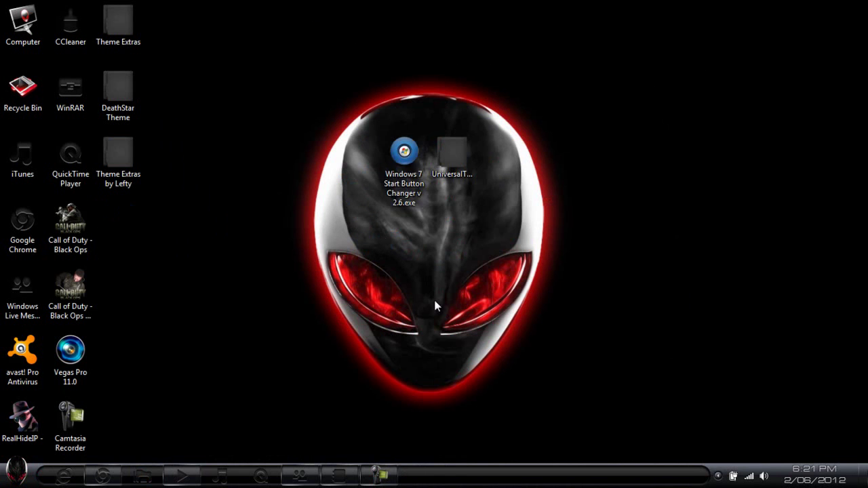
{"action": "right_click", "coordinate": [397, 157]}
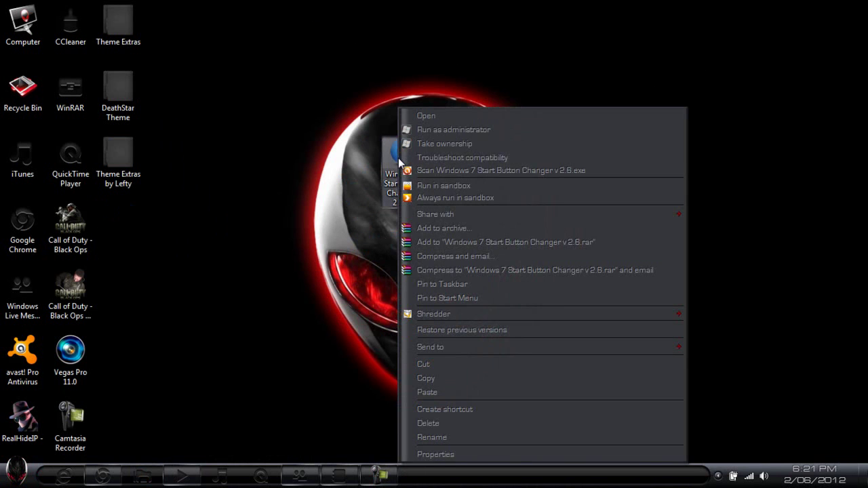
{"action": "left_click", "coordinate": [435, 126]}
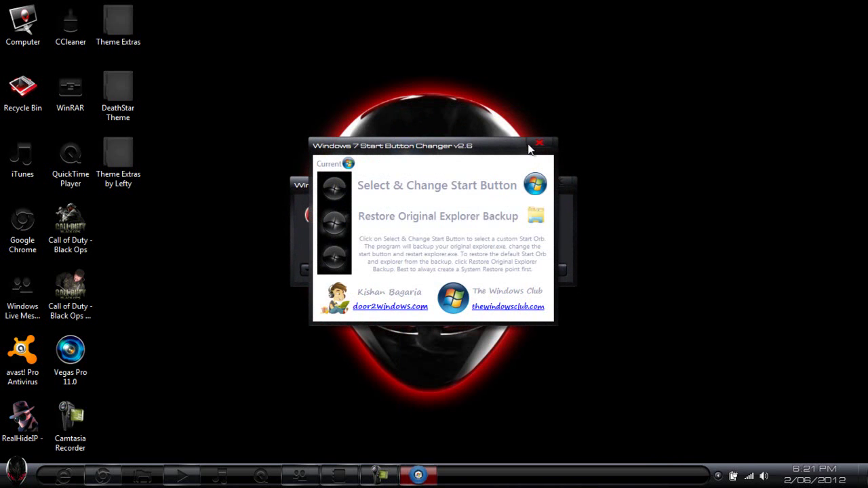
{"action": "left_click_drag", "start_coordinate": [510, 147], "coordinate": [450, 141]}
{"action": "left_click", "coordinate": [538, 268]}
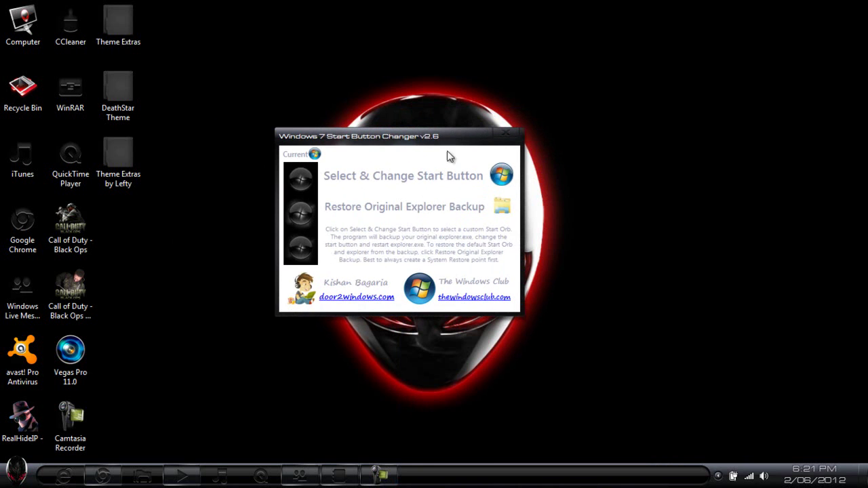
Start selecting a new start button and browse to Desktop > Theme Extras by Lefty > Alienware Start Buttons
{"action": "left_click", "coordinate": [412, 175]}
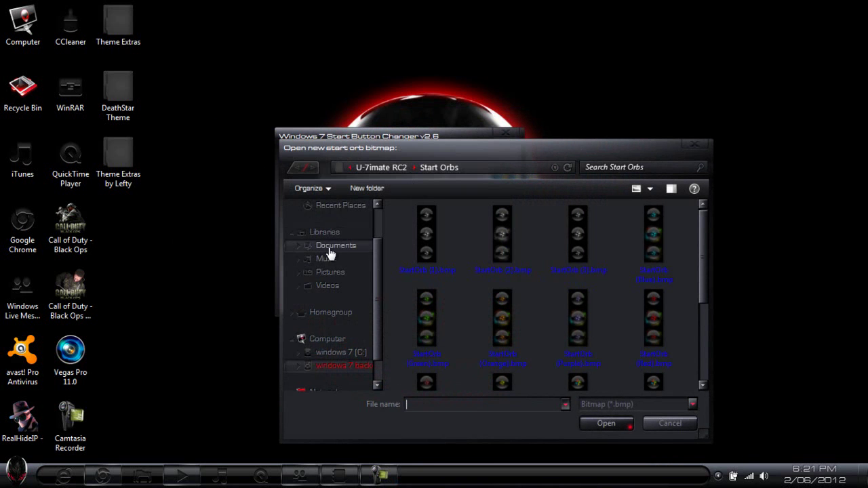
{"action": "left_click_drag", "start_coordinate": [376, 253], "coordinate": [378, 210]}
{"action": "left_click", "coordinate": [349, 224]}
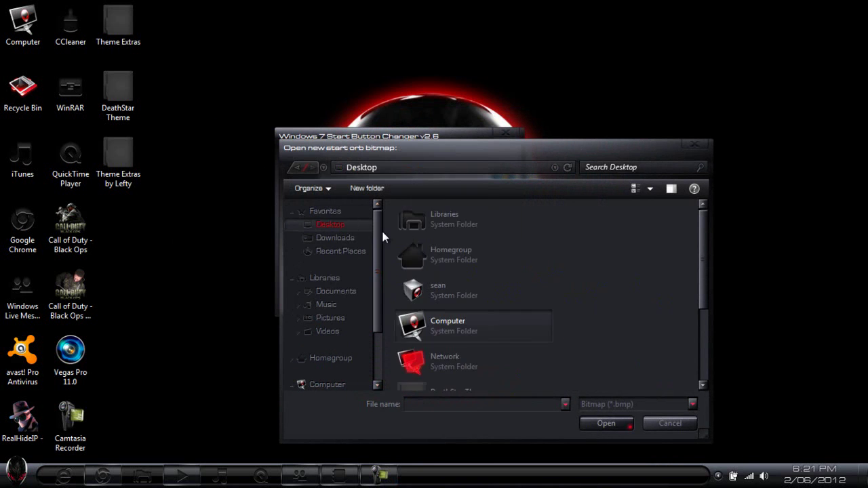
{"action": "left_click_drag", "start_coordinate": [702, 257], "coordinate": [705, 332]}
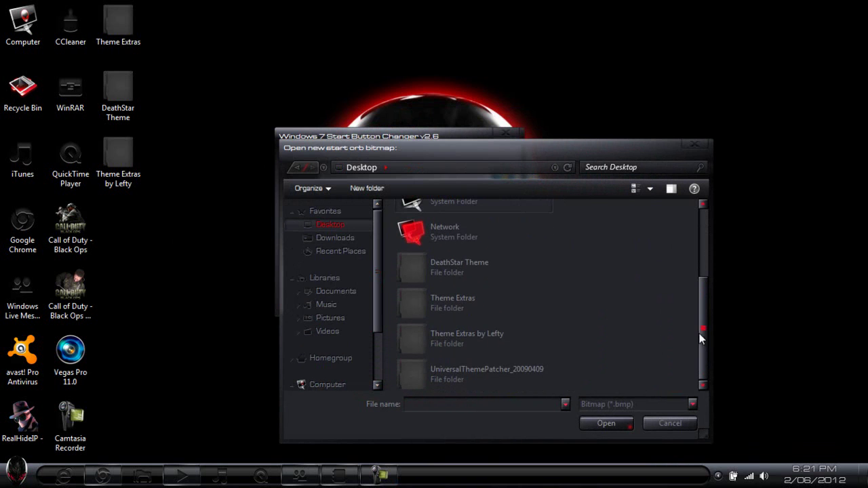
{"action": "double_click", "coordinate": [440, 336]}
{"action": "double_click", "coordinate": [453, 227]}
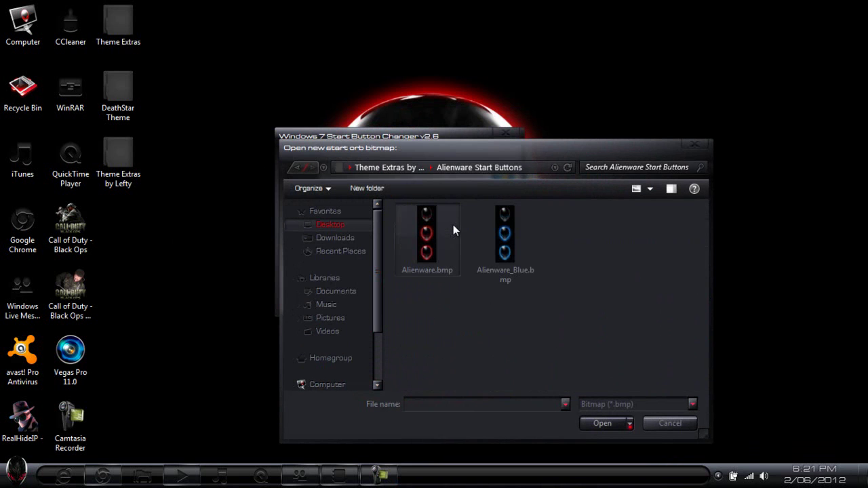
Apply Alienware.bmp as the start button, closing the changer, and check the new button by opening the Start menu
{"action": "left_click", "coordinate": [425, 247]}
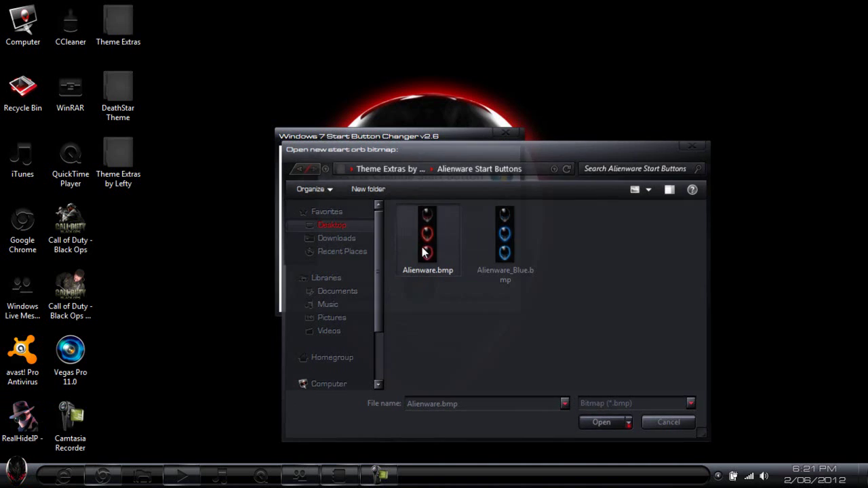
{"action": "double_click", "coordinate": [421, 265]}
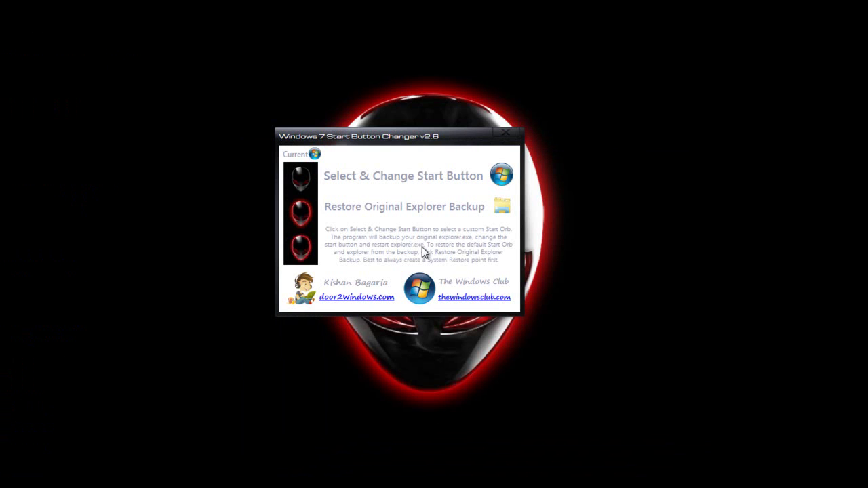
{"action": "left_click", "coordinate": [508, 133]}
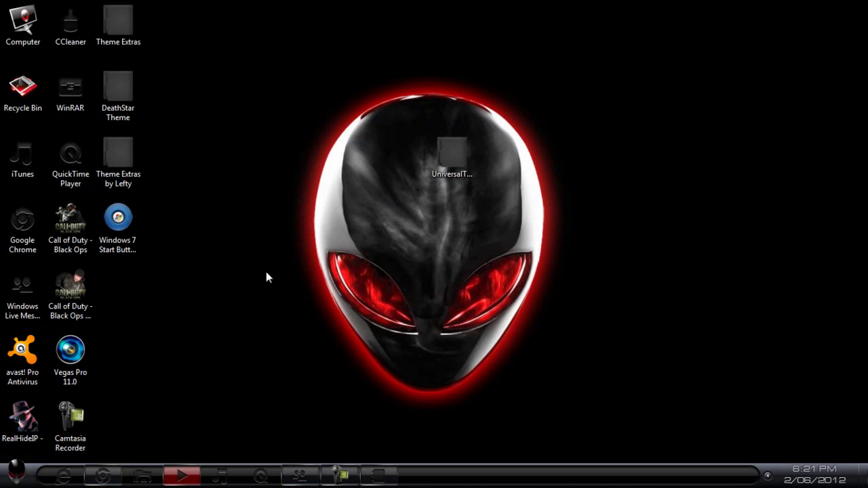
{"action": "left_click", "coordinate": [16, 475]}
{"action": "left_click", "coordinate": [555, 358]}
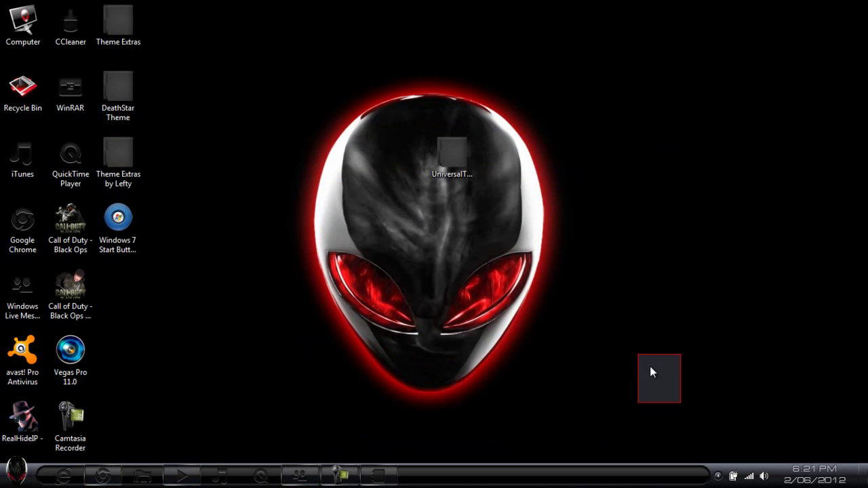
Add "there we go thanks again for watching ;)" to the end of the Notepad note and minimize it
{"action": "left_click", "coordinate": [378, 476]}
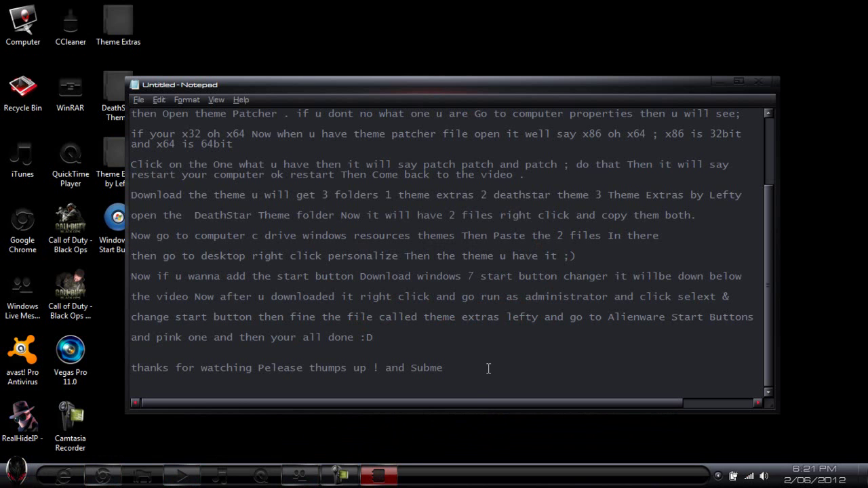
{"action": "type", "text": "there we go thanks again fo"}
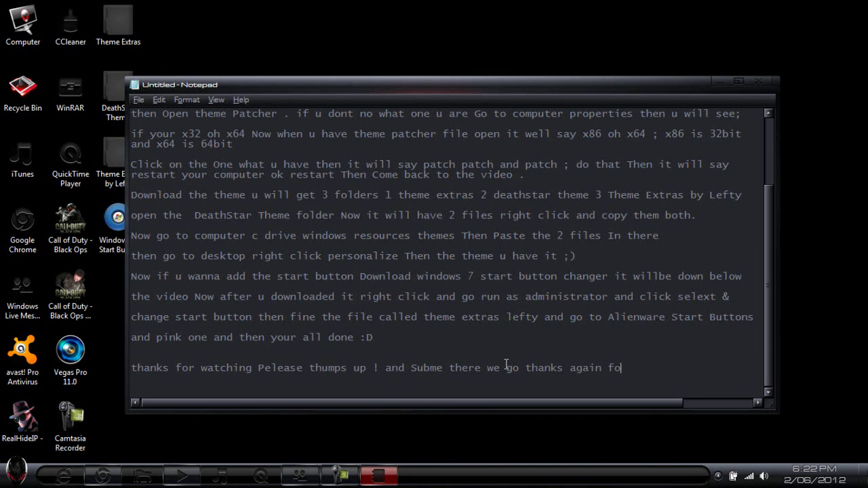
{"action": "type", "text": "r watching ;)"}
{"action": "left_click", "coordinate": [720, 82]}
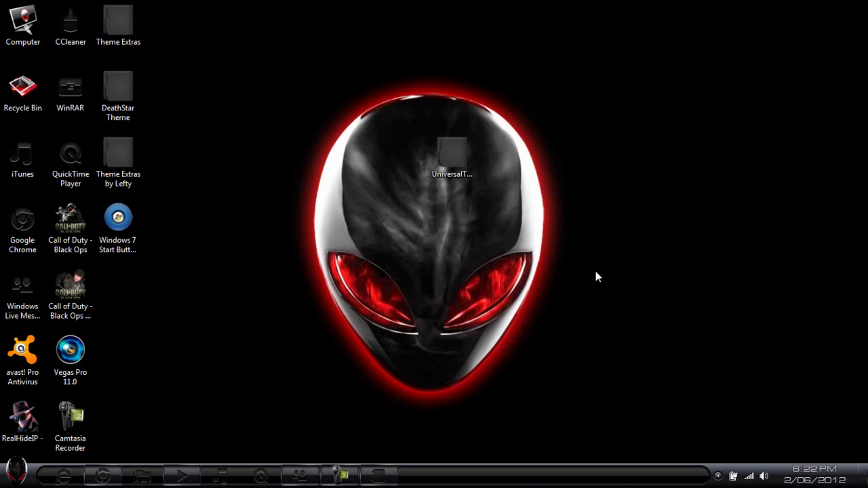
{"action": "left_click", "coordinate": [341, 474]}
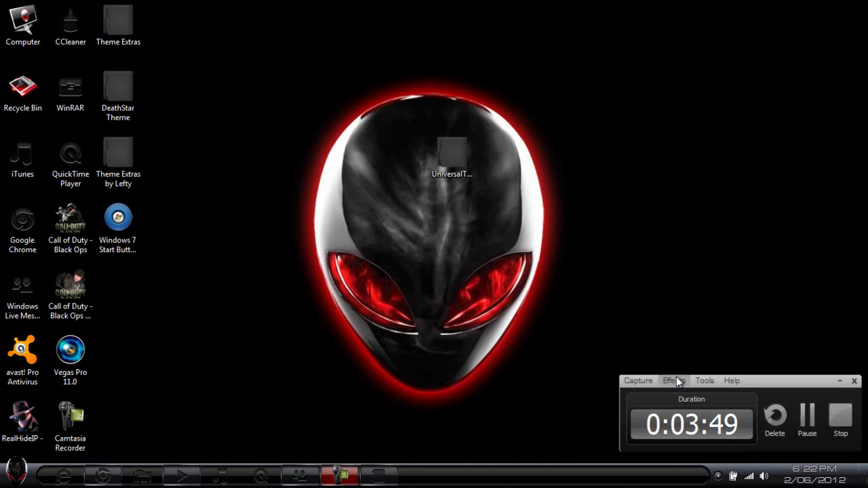